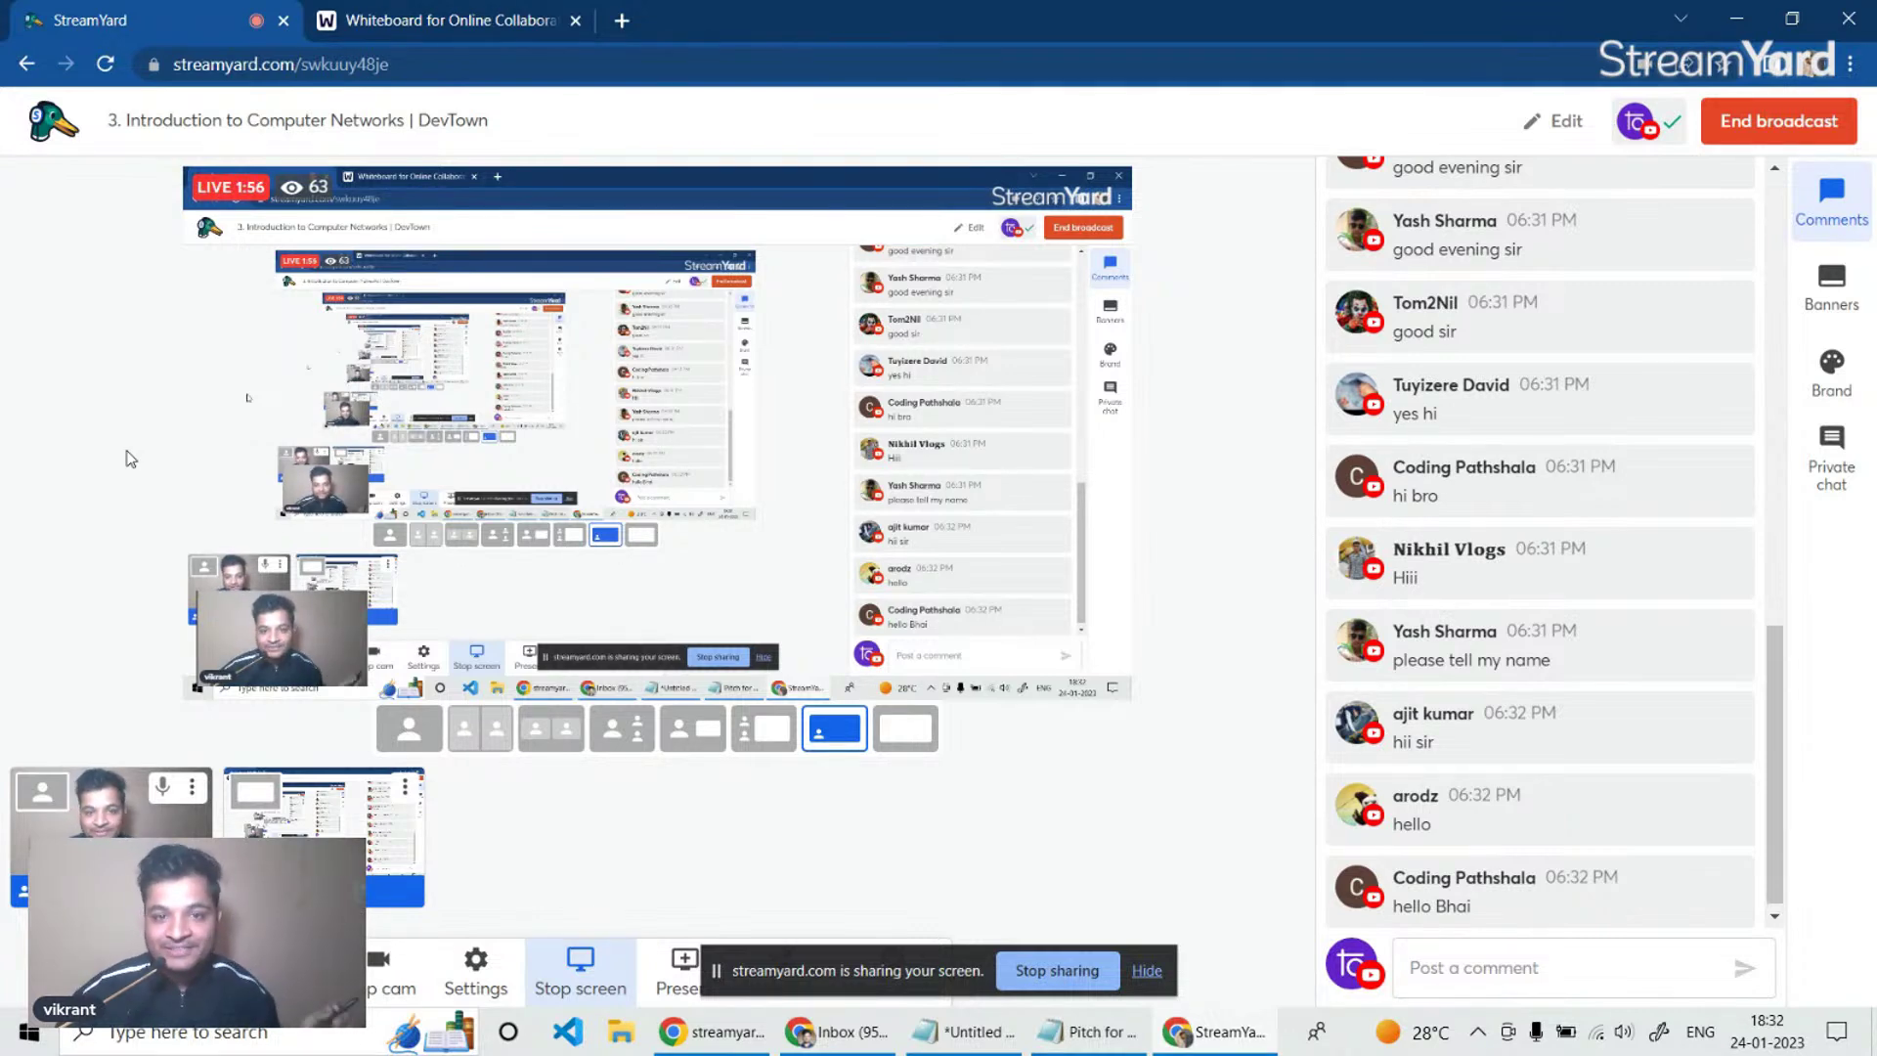
Step: Show the empty black whiteboard and select the pen, closing its options toolbar
left_click(425, 19)
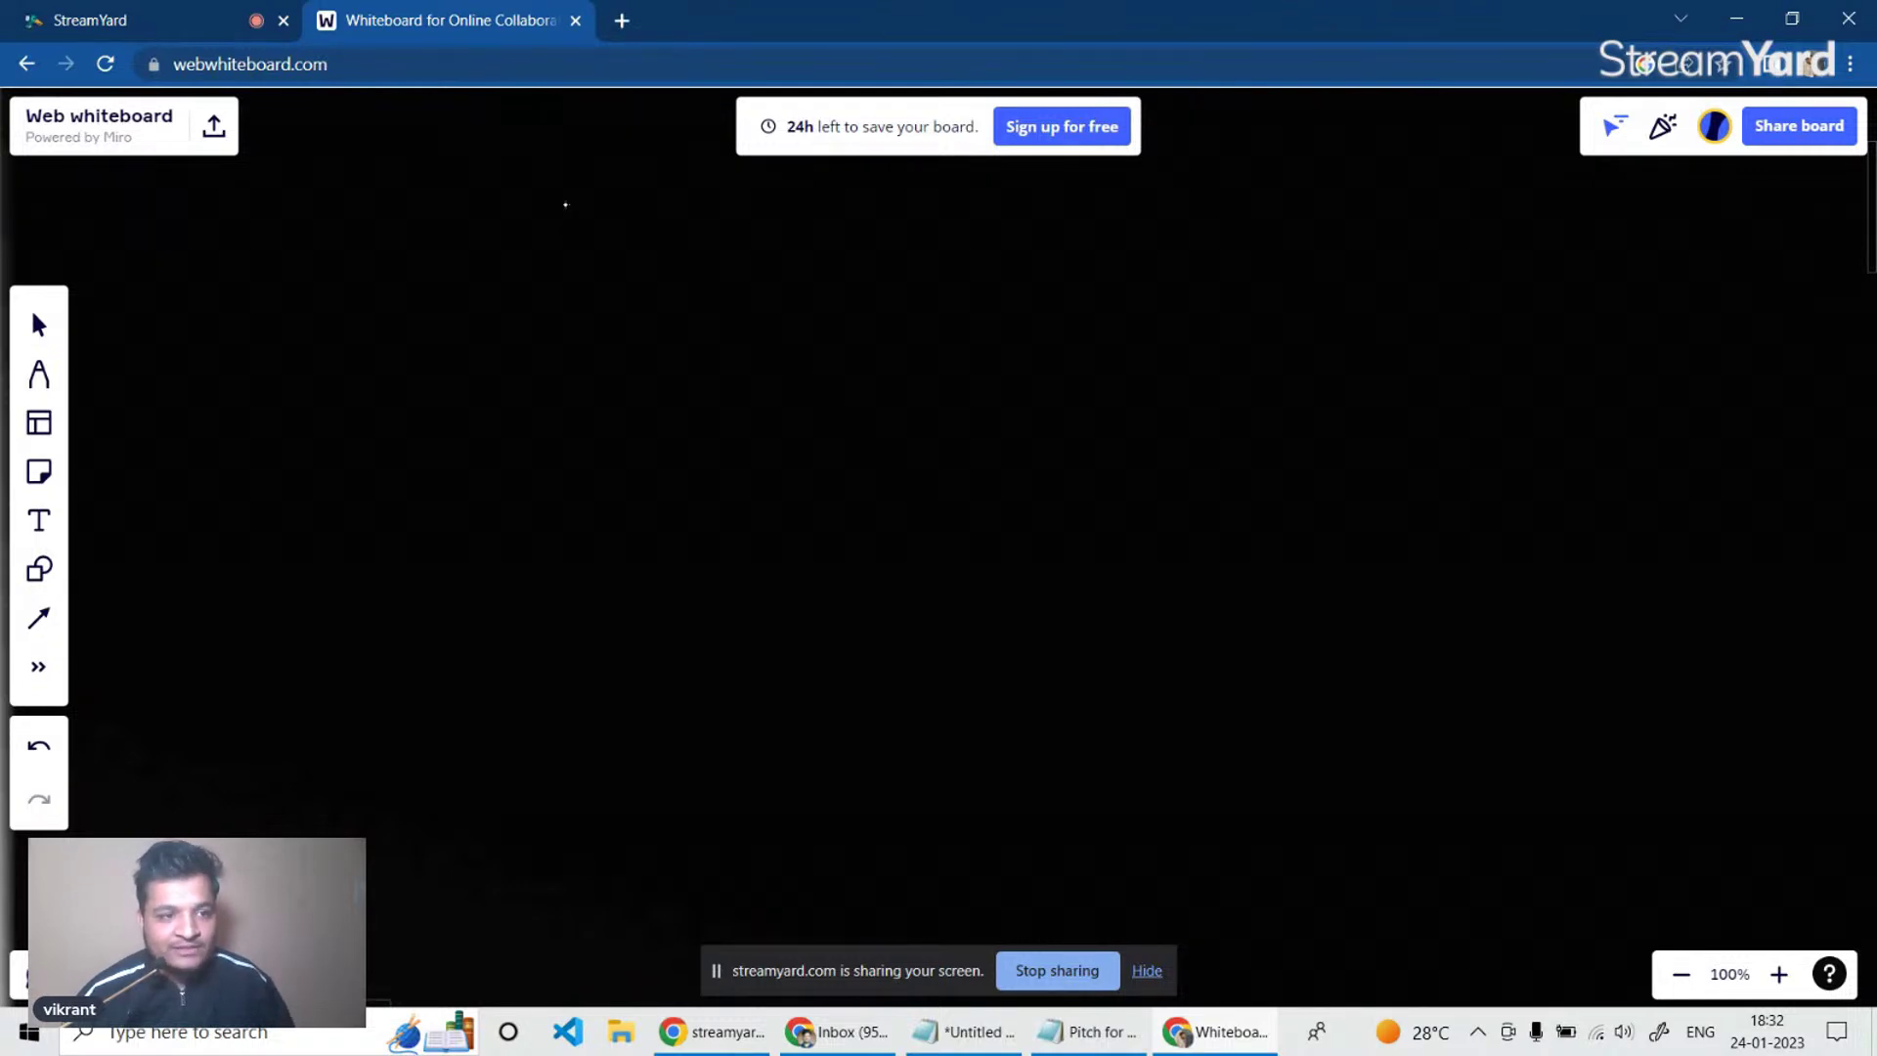
key("p")
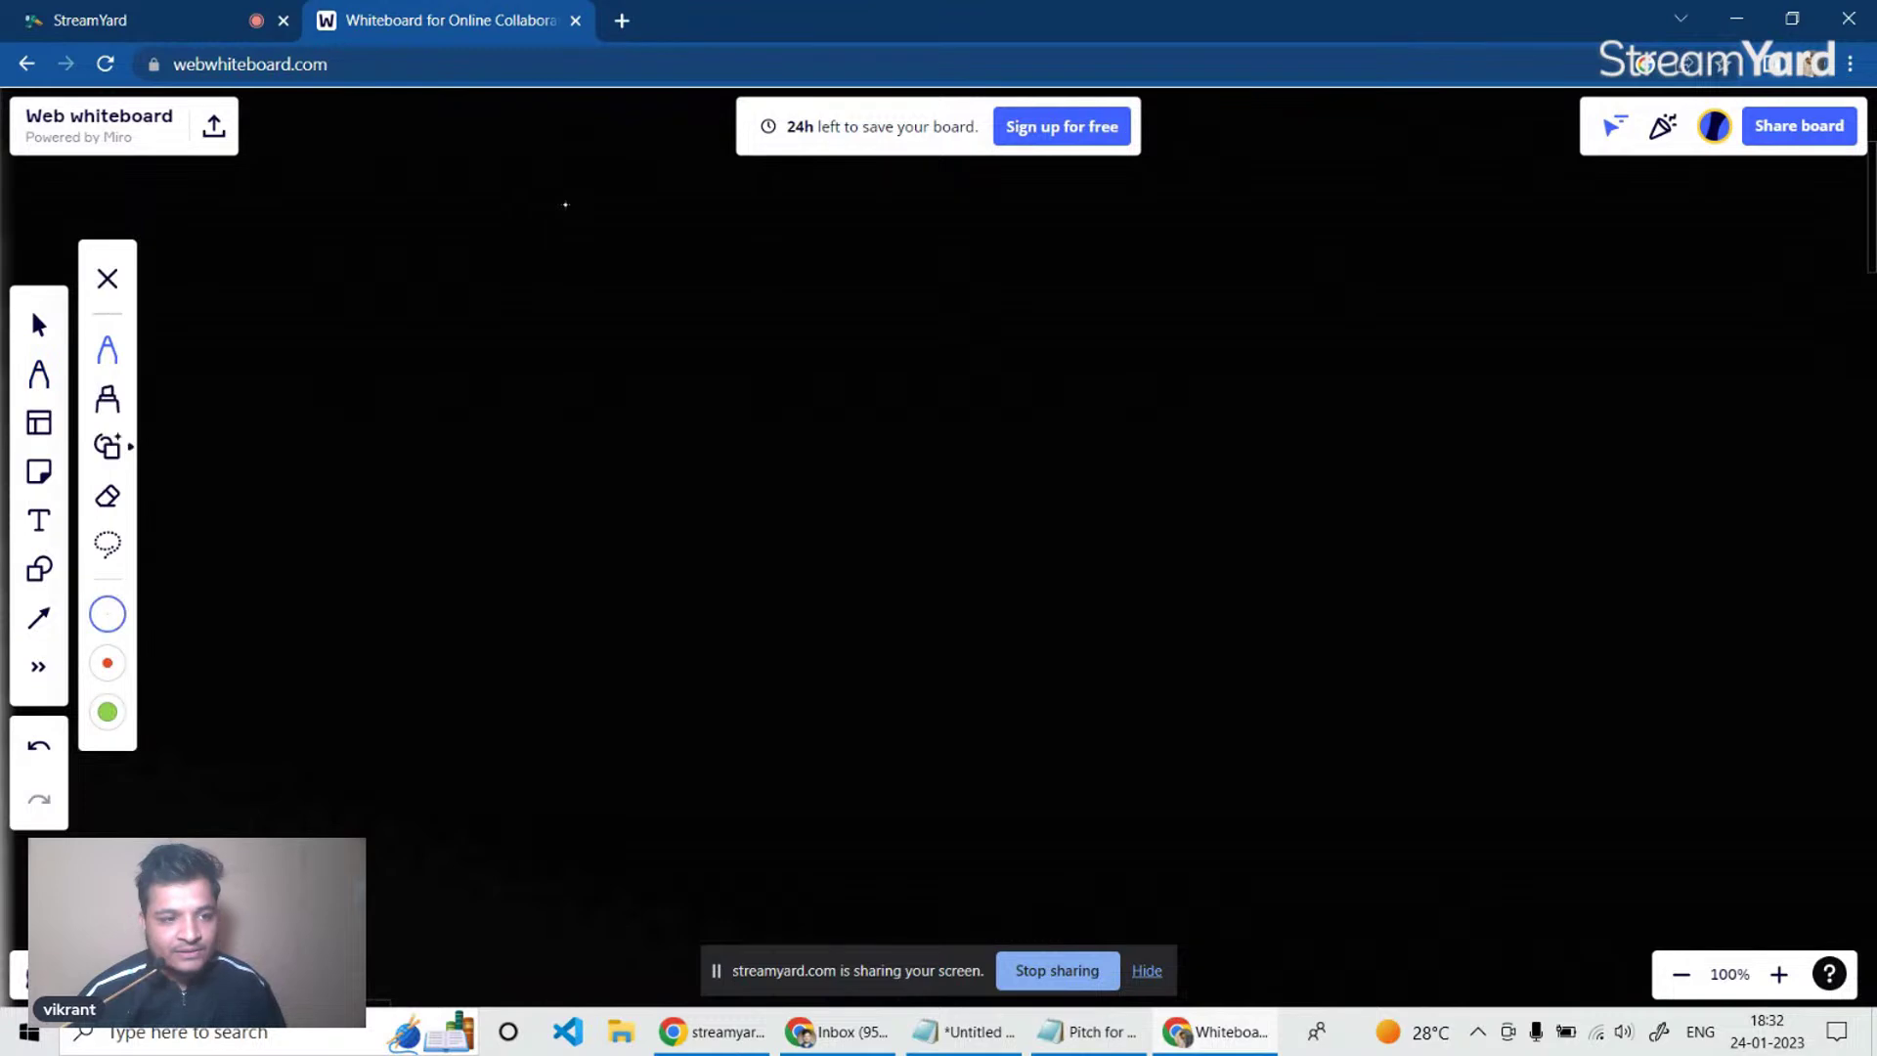
key("Escape")
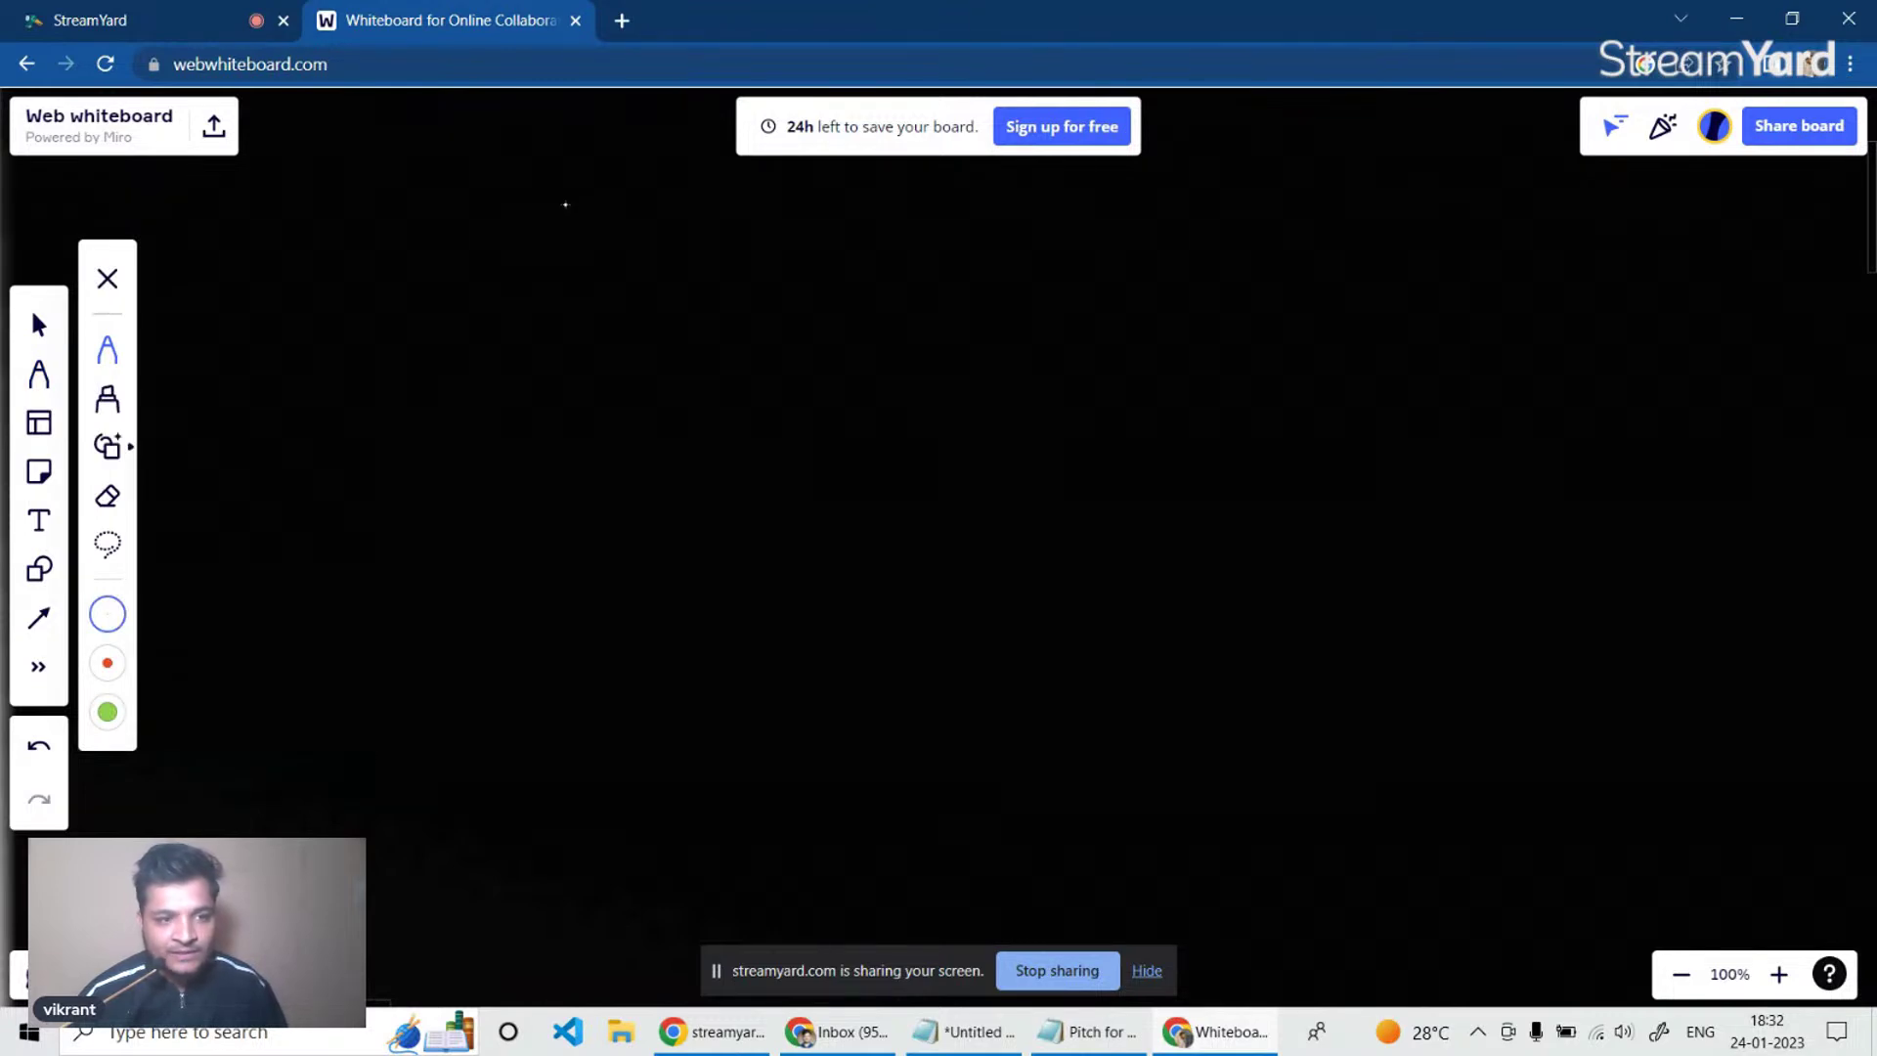
key("Escape")
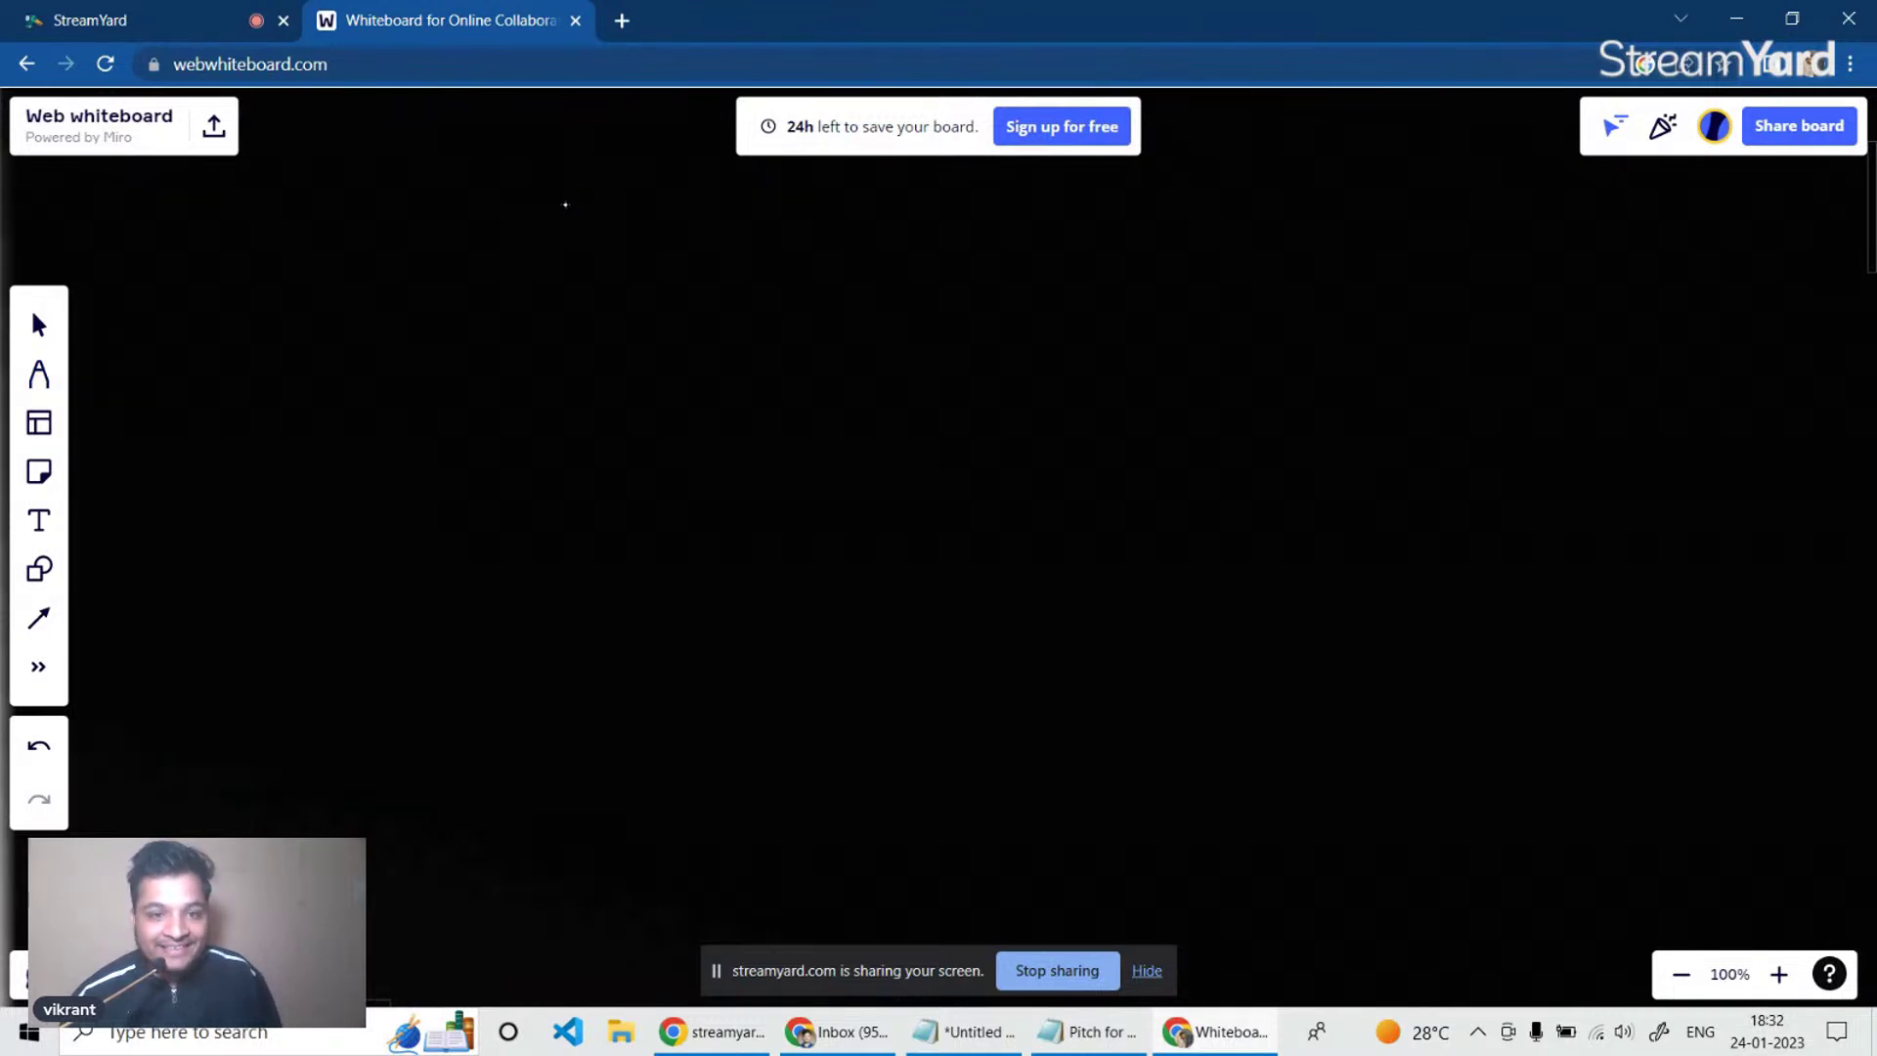
Step: Write 'Computer Network' across the top centre with a long underline beneath
mouse_move(881, 220)
left_mouse_down()
mouse_move(888, 257)
mouse_move(1063, 270)
mouse_move(1160, 236)
mouse_move(1169, 272)
mouse_move(1285, 259)
mouse_move(1296, 277)
left_mouse_up()
left_click_drag(836, 258, 1365, 349)
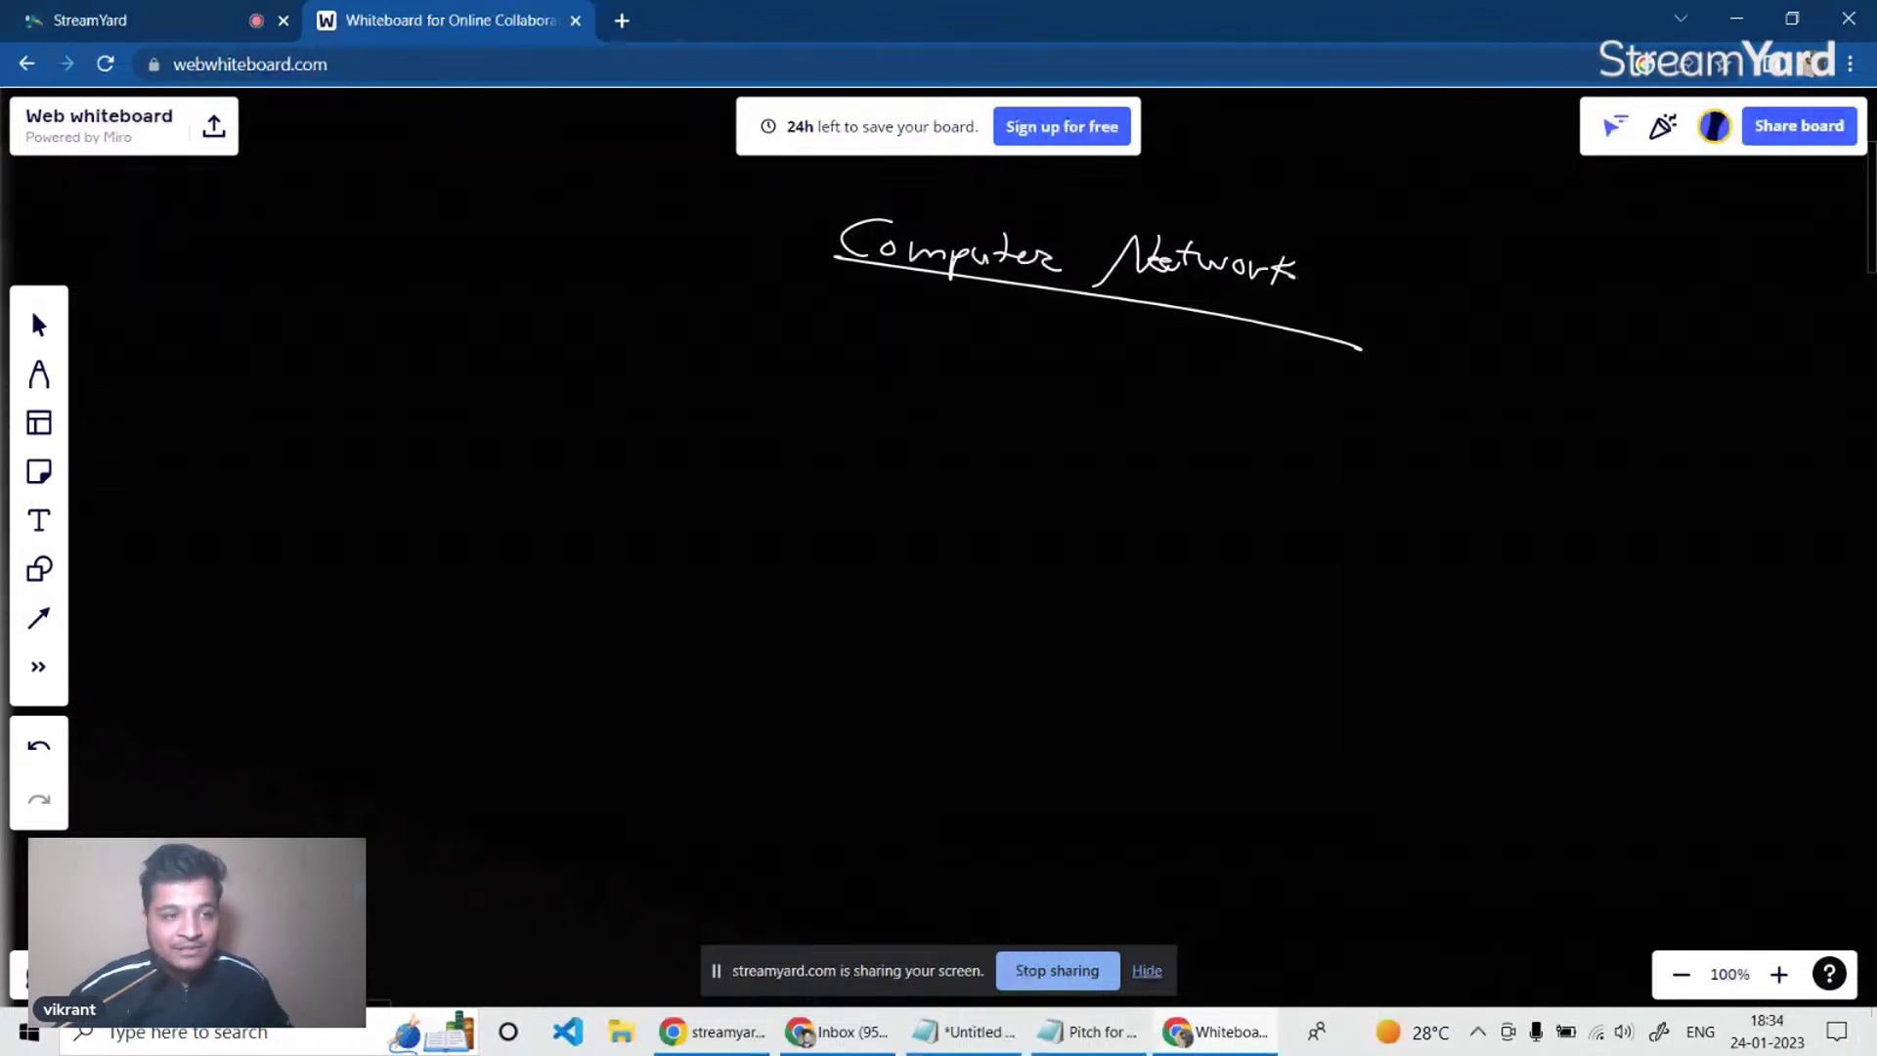
Step: Shift the view, then write 'Network' left of centre, double-underlined, with a curved stroke below-left
left_click_drag(1028, 451, 850, 419)
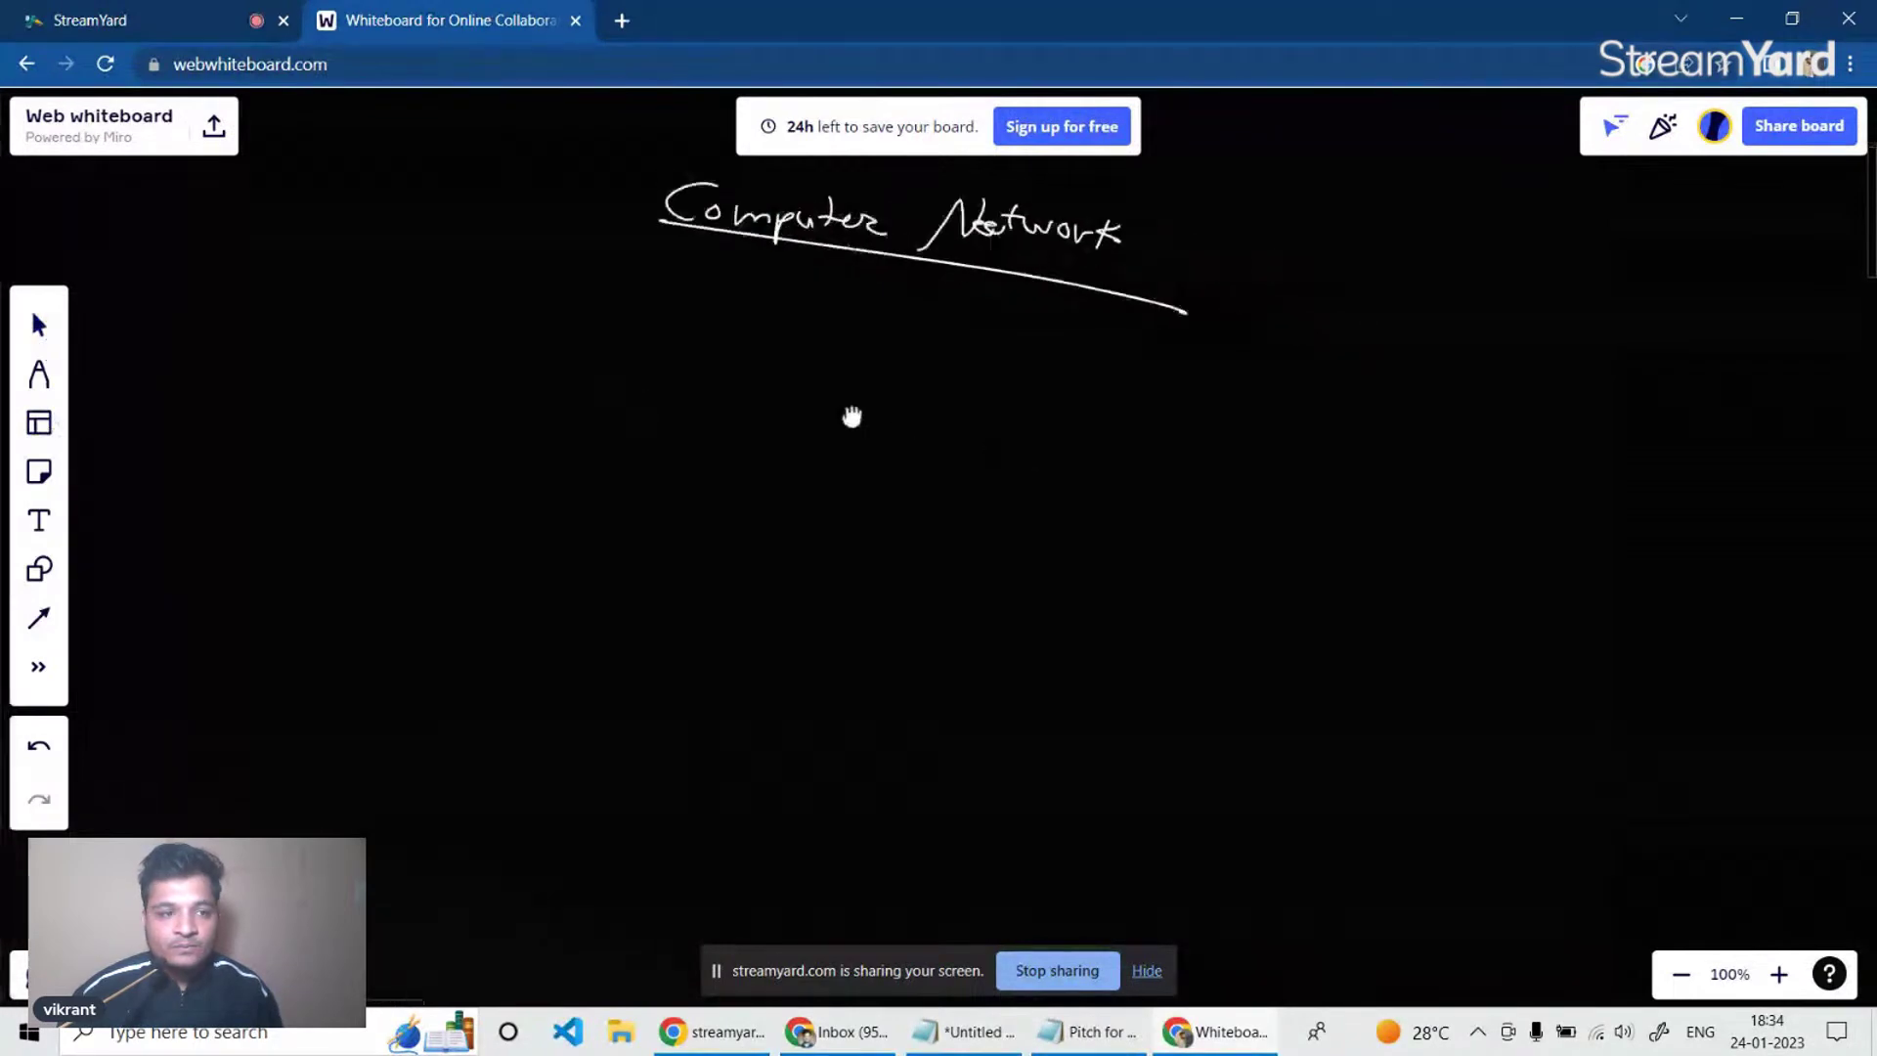
left_click(40, 375)
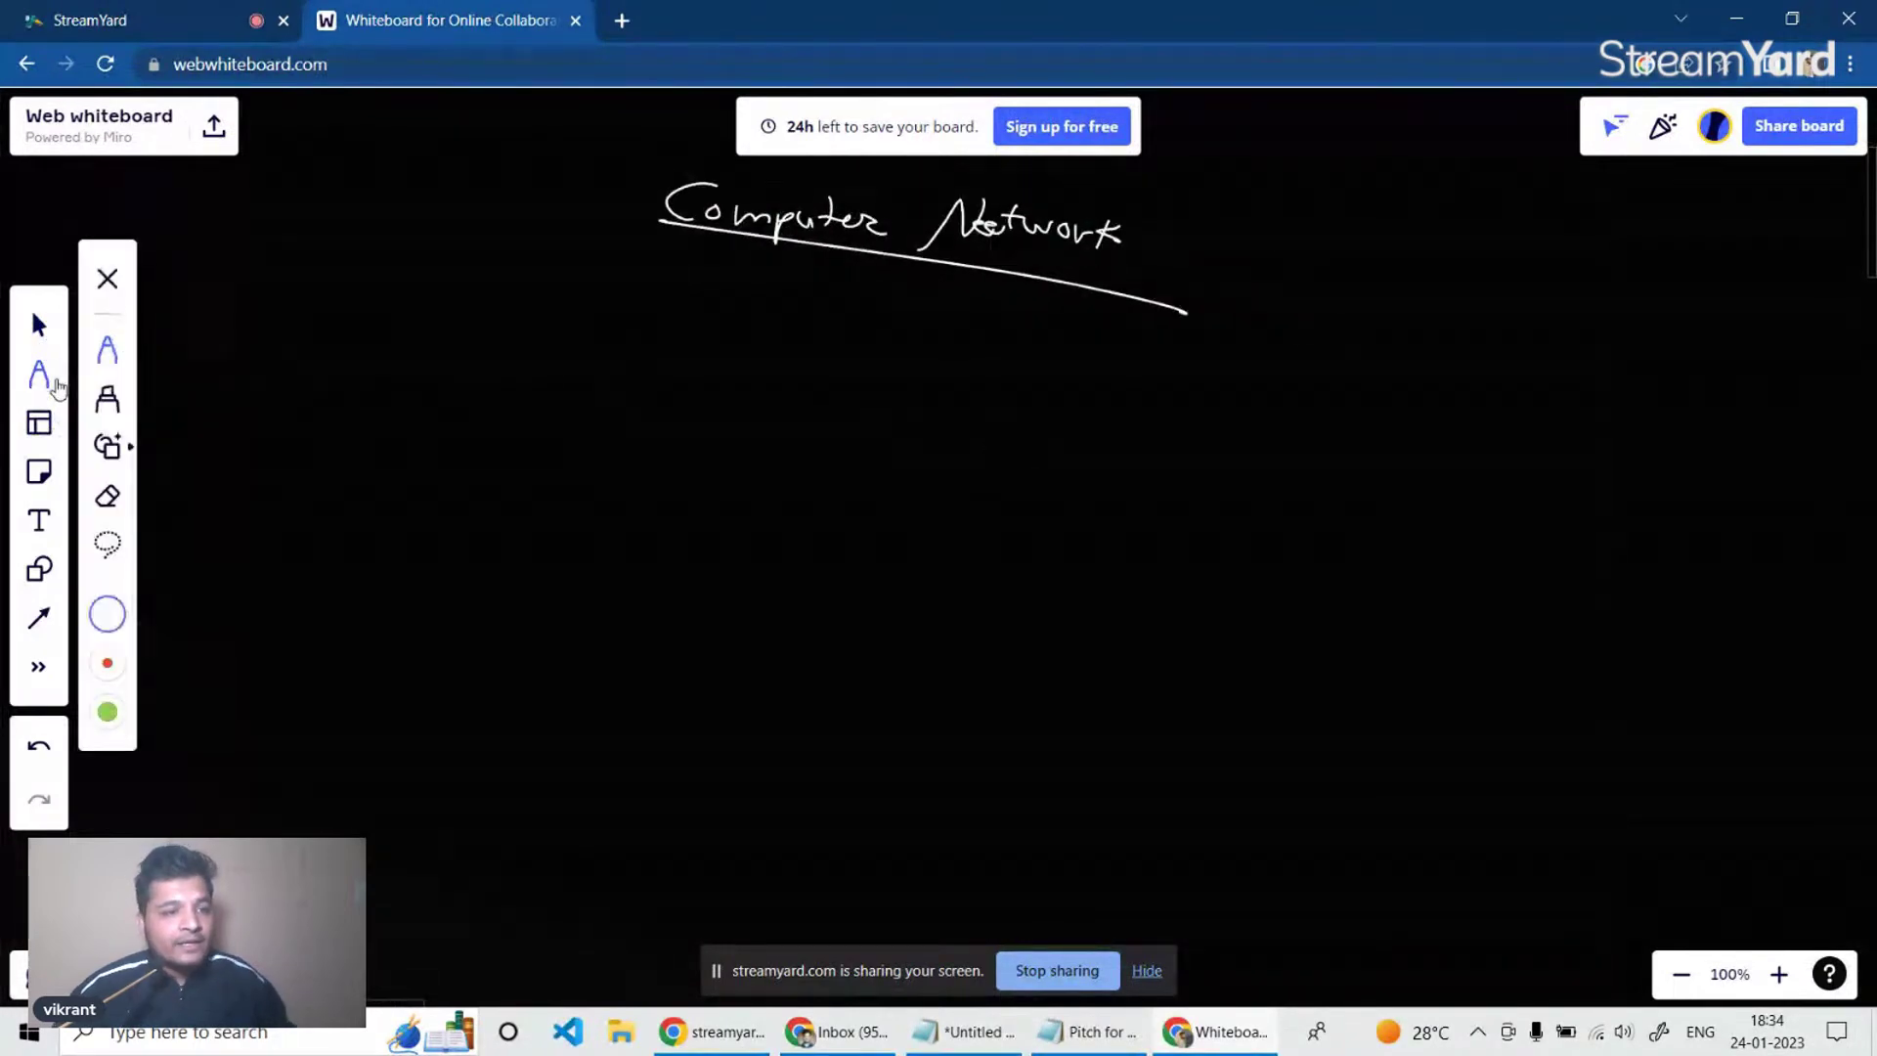
left_click(108, 279)
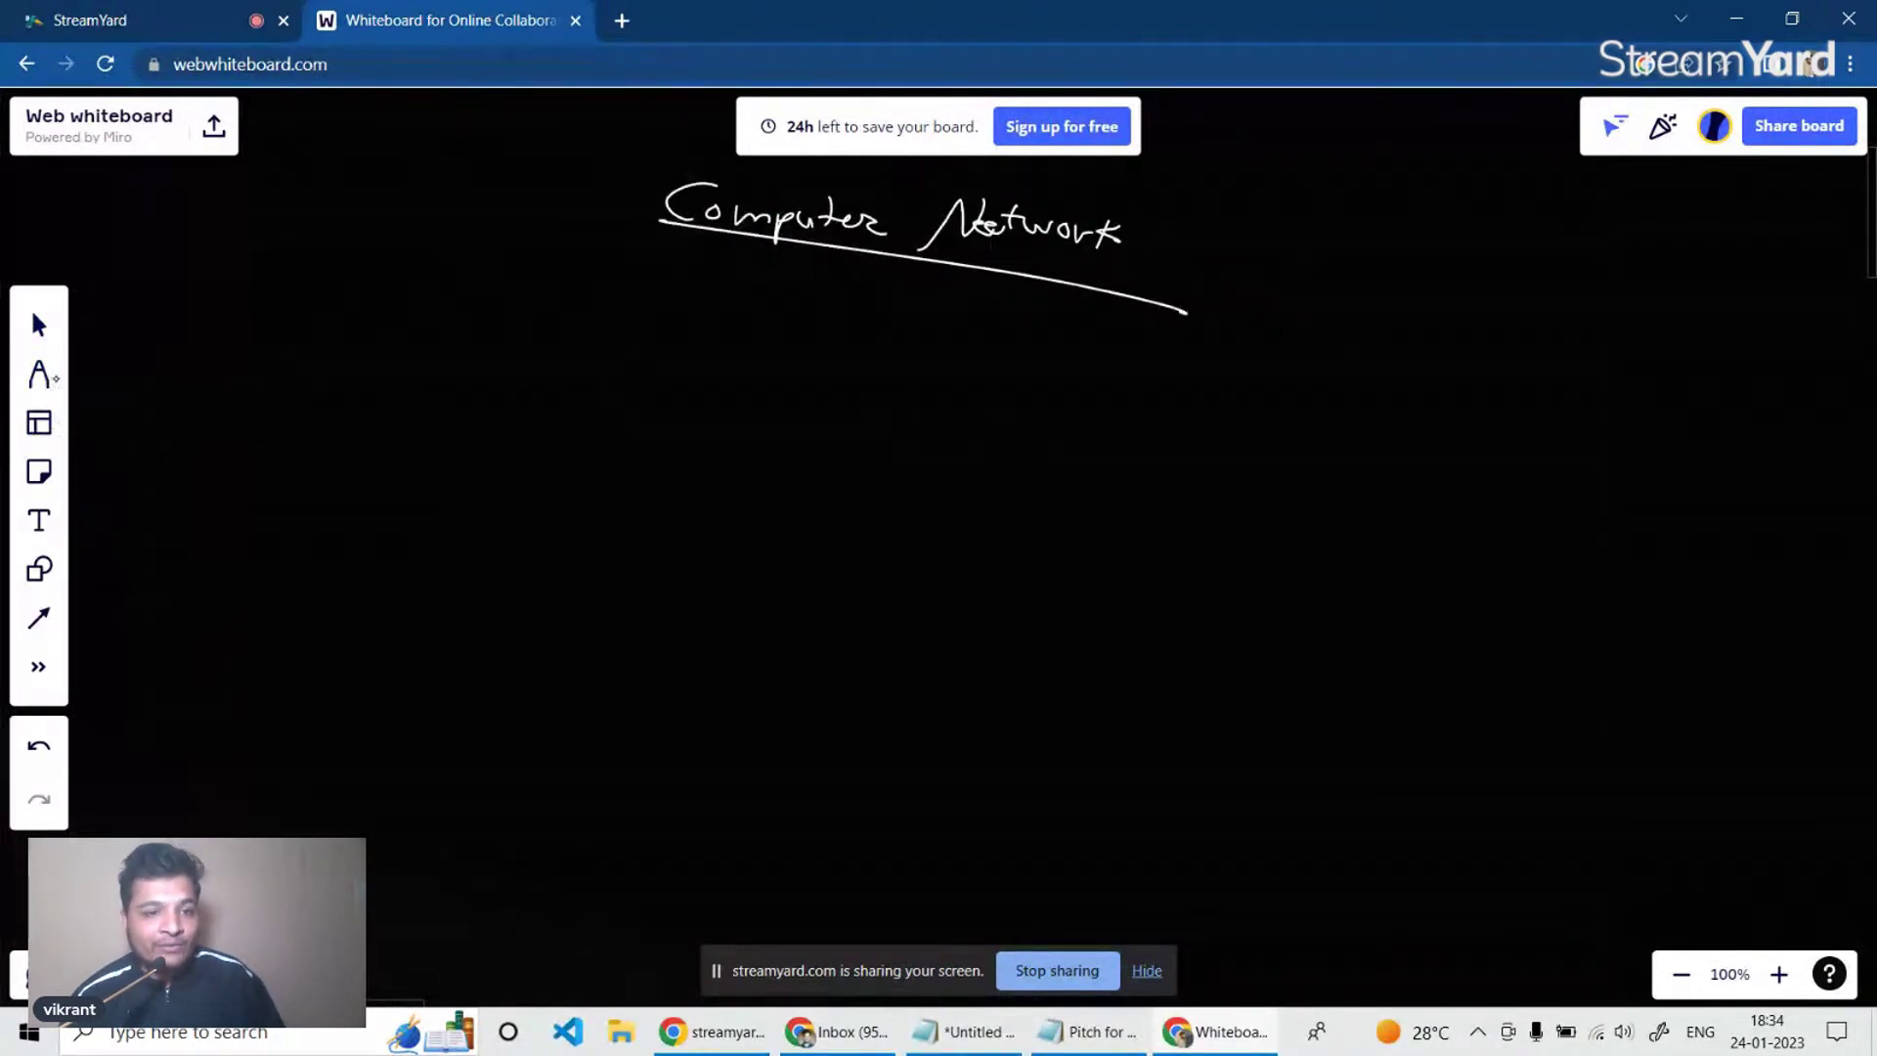
mouse_move(502, 324)
left_mouse_down()
mouse_move(523, 308)
mouse_move(552, 346)
mouse_move(678, 362)
left_mouse_up()
left_click_drag(462, 355, 681, 373)
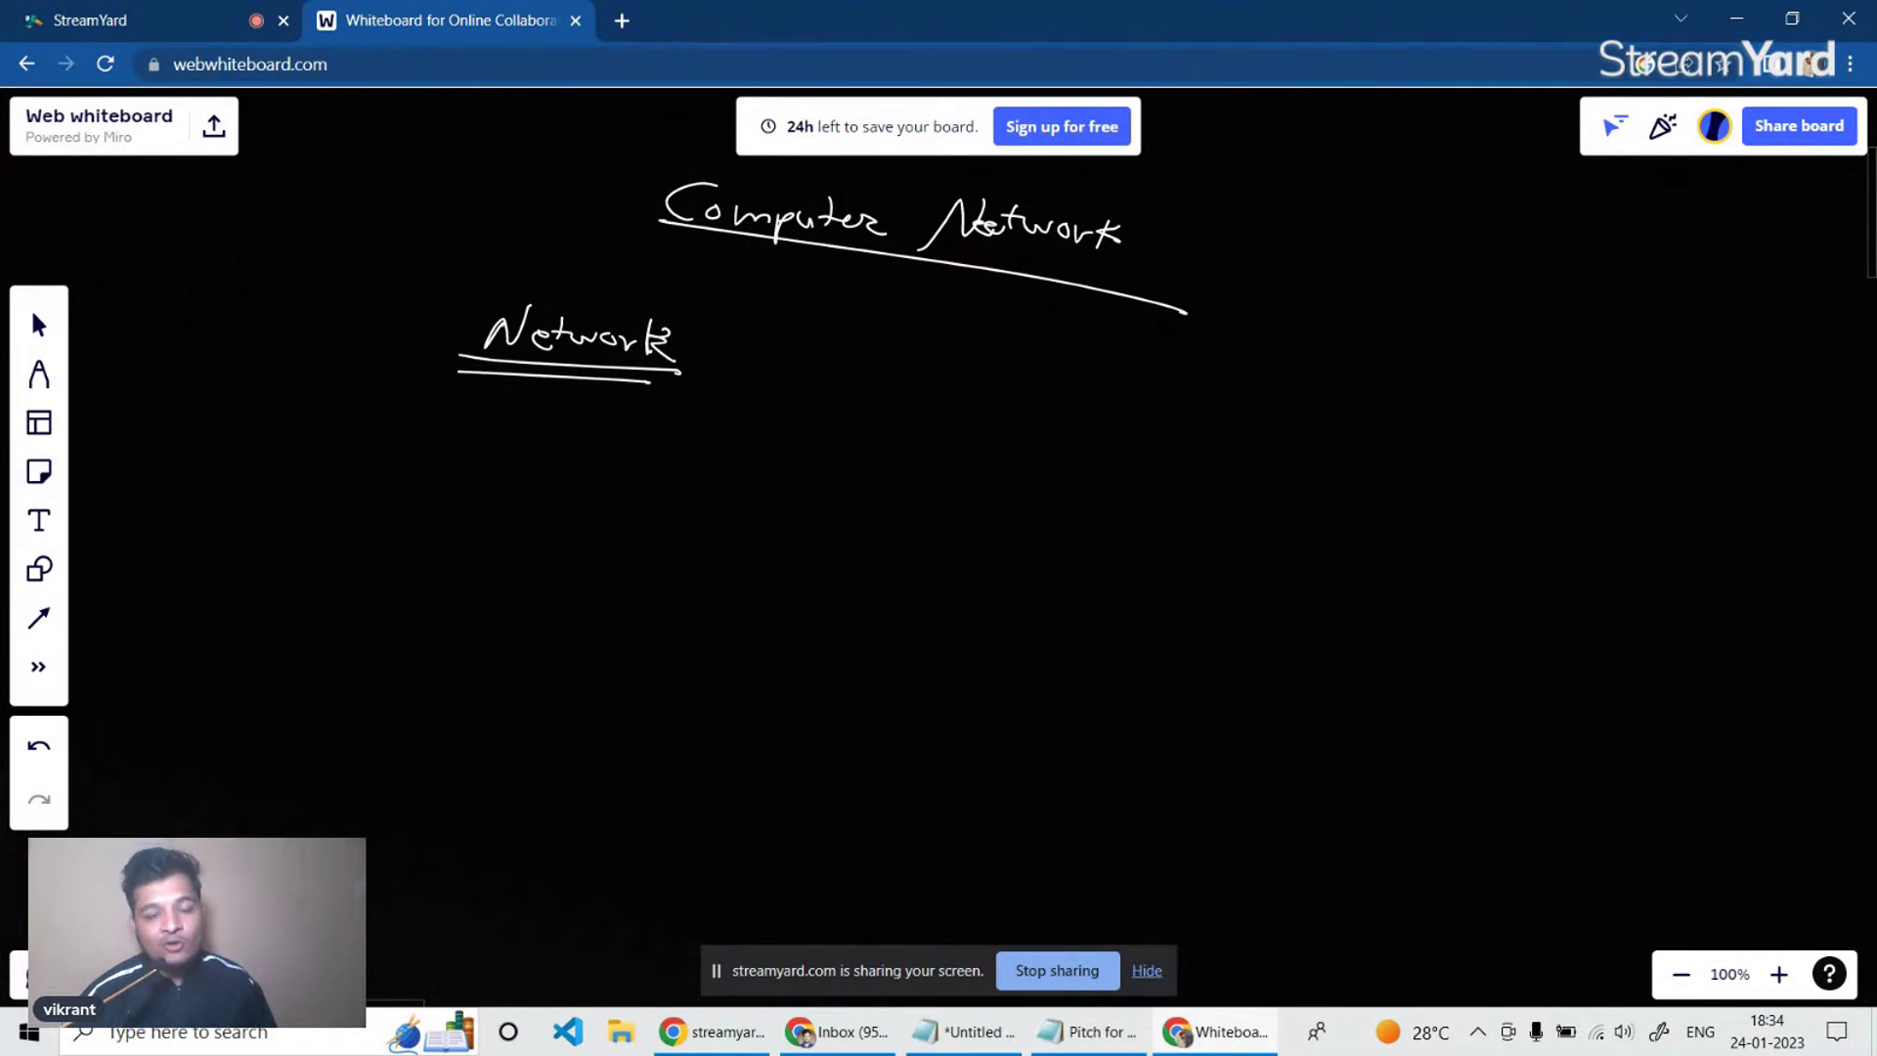
left_click_drag(460, 376, 652, 385)
left_click_drag(461, 377, 452, 423)
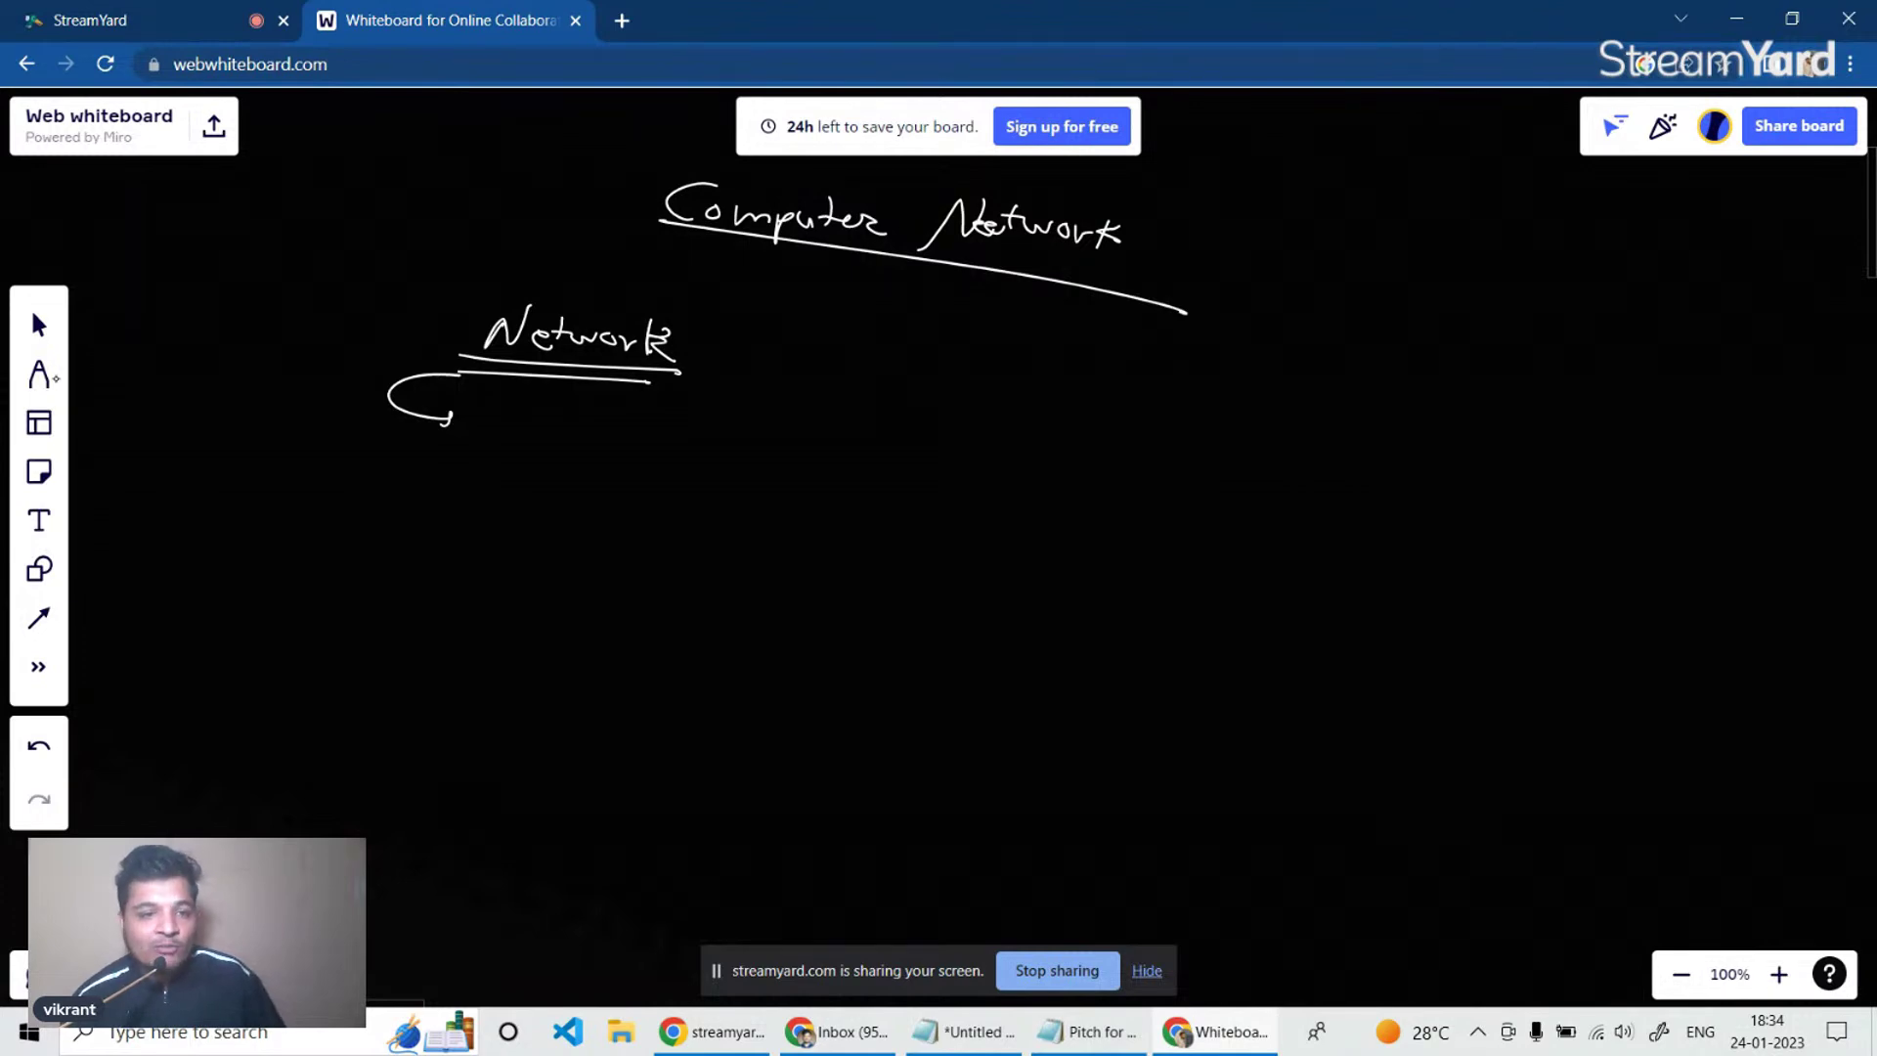
Step: Write 'Internet' right of 'Network' and underline it
mouse_move(928, 355)
left_mouse_down()
mouse_move(924, 399)
mouse_move(942, 367)
mouse_move(959, 399)
left_mouse_up()
mouse_move(978, 367)
left_mouse_down()
mouse_move(981, 397)
mouse_move(1103, 414)
left_mouse_up()
left_click_drag(866, 413, 1120, 441)
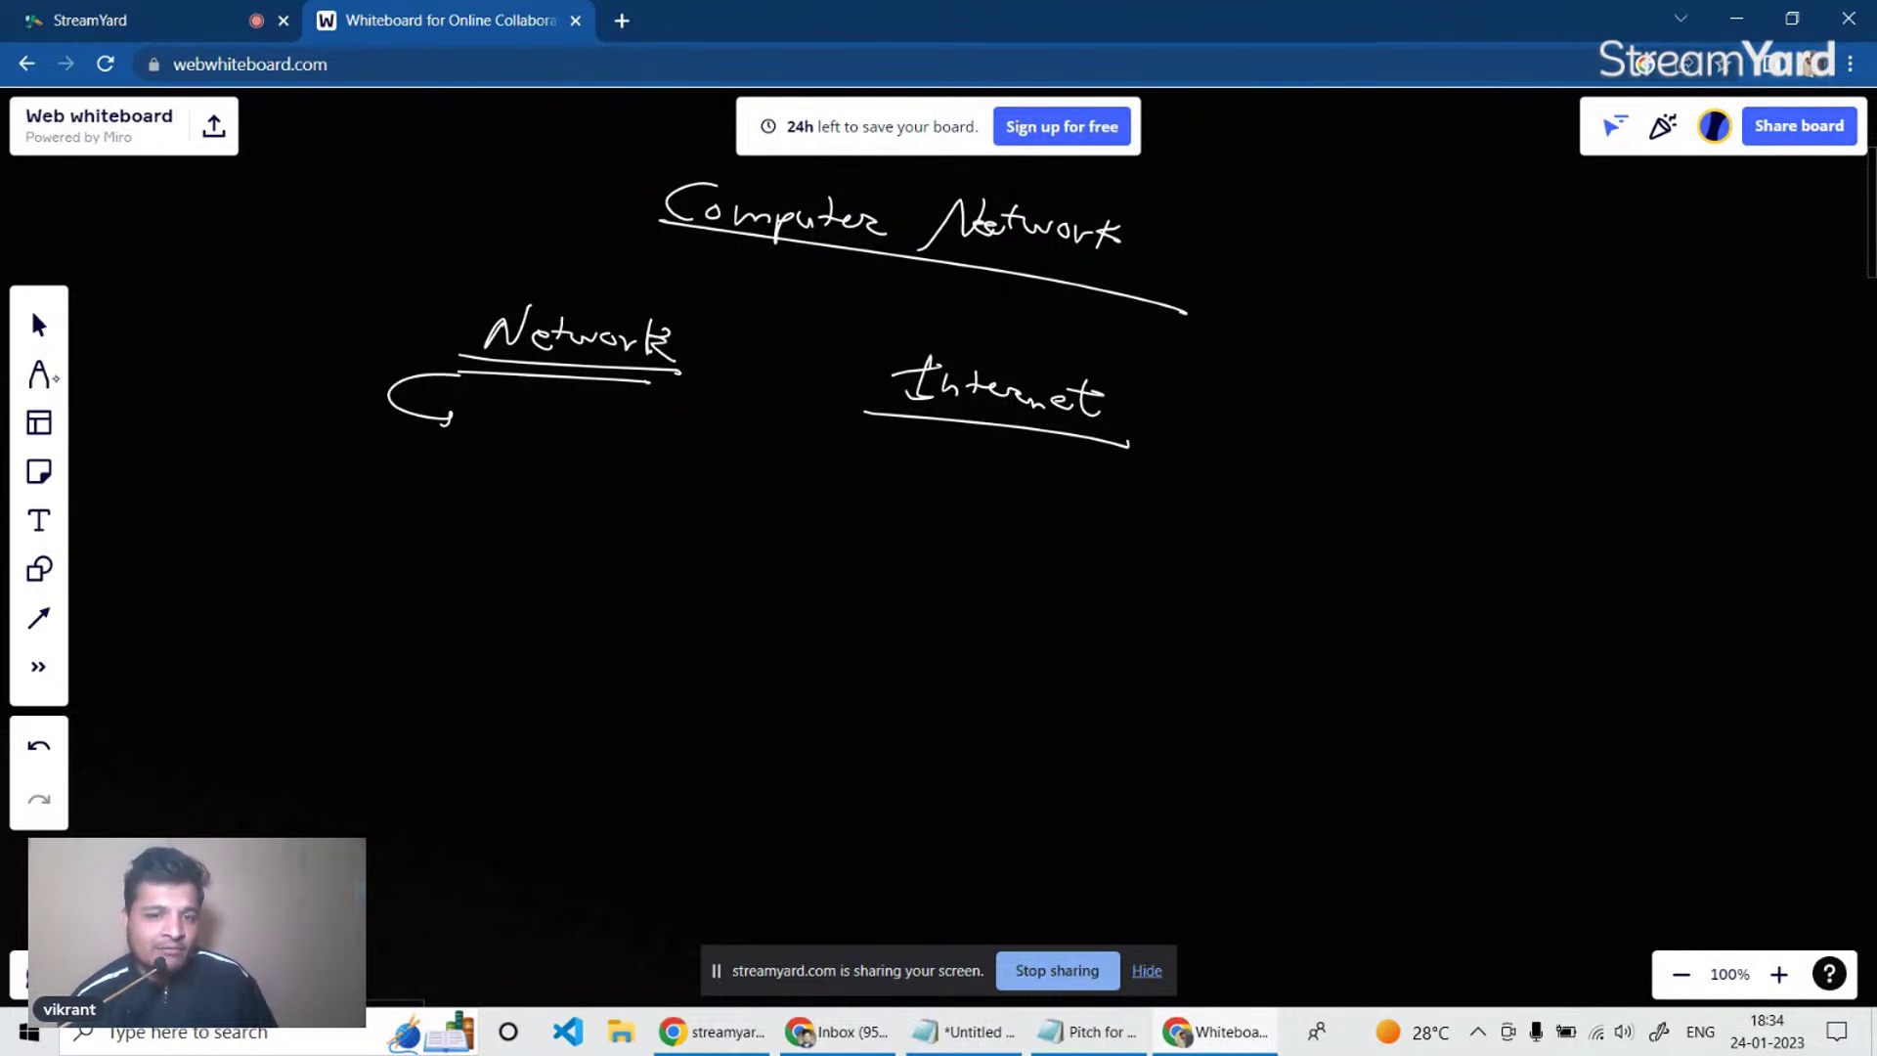
Step: Draw a curved arrow to a boxed 'History' note, then another arrow sweeping left and down
mouse_move(844, 378)
left_mouse_down()
mouse_move(804, 482)
mouse_move(939, 491)
mouse_move(928, 510)
mouse_move(983, 503)
mouse_move(995, 537)
left_mouse_up()
mouse_move(783, 504)
left_mouse_down()
mouse_move(993, 525)
mouse_move(1013, 475)
left_mouse_up()
mouse_move(1013, 476)
left_mouse_down()
mouse_move(894, 451)
mouse_move(830, 504)
left_mouse_up()
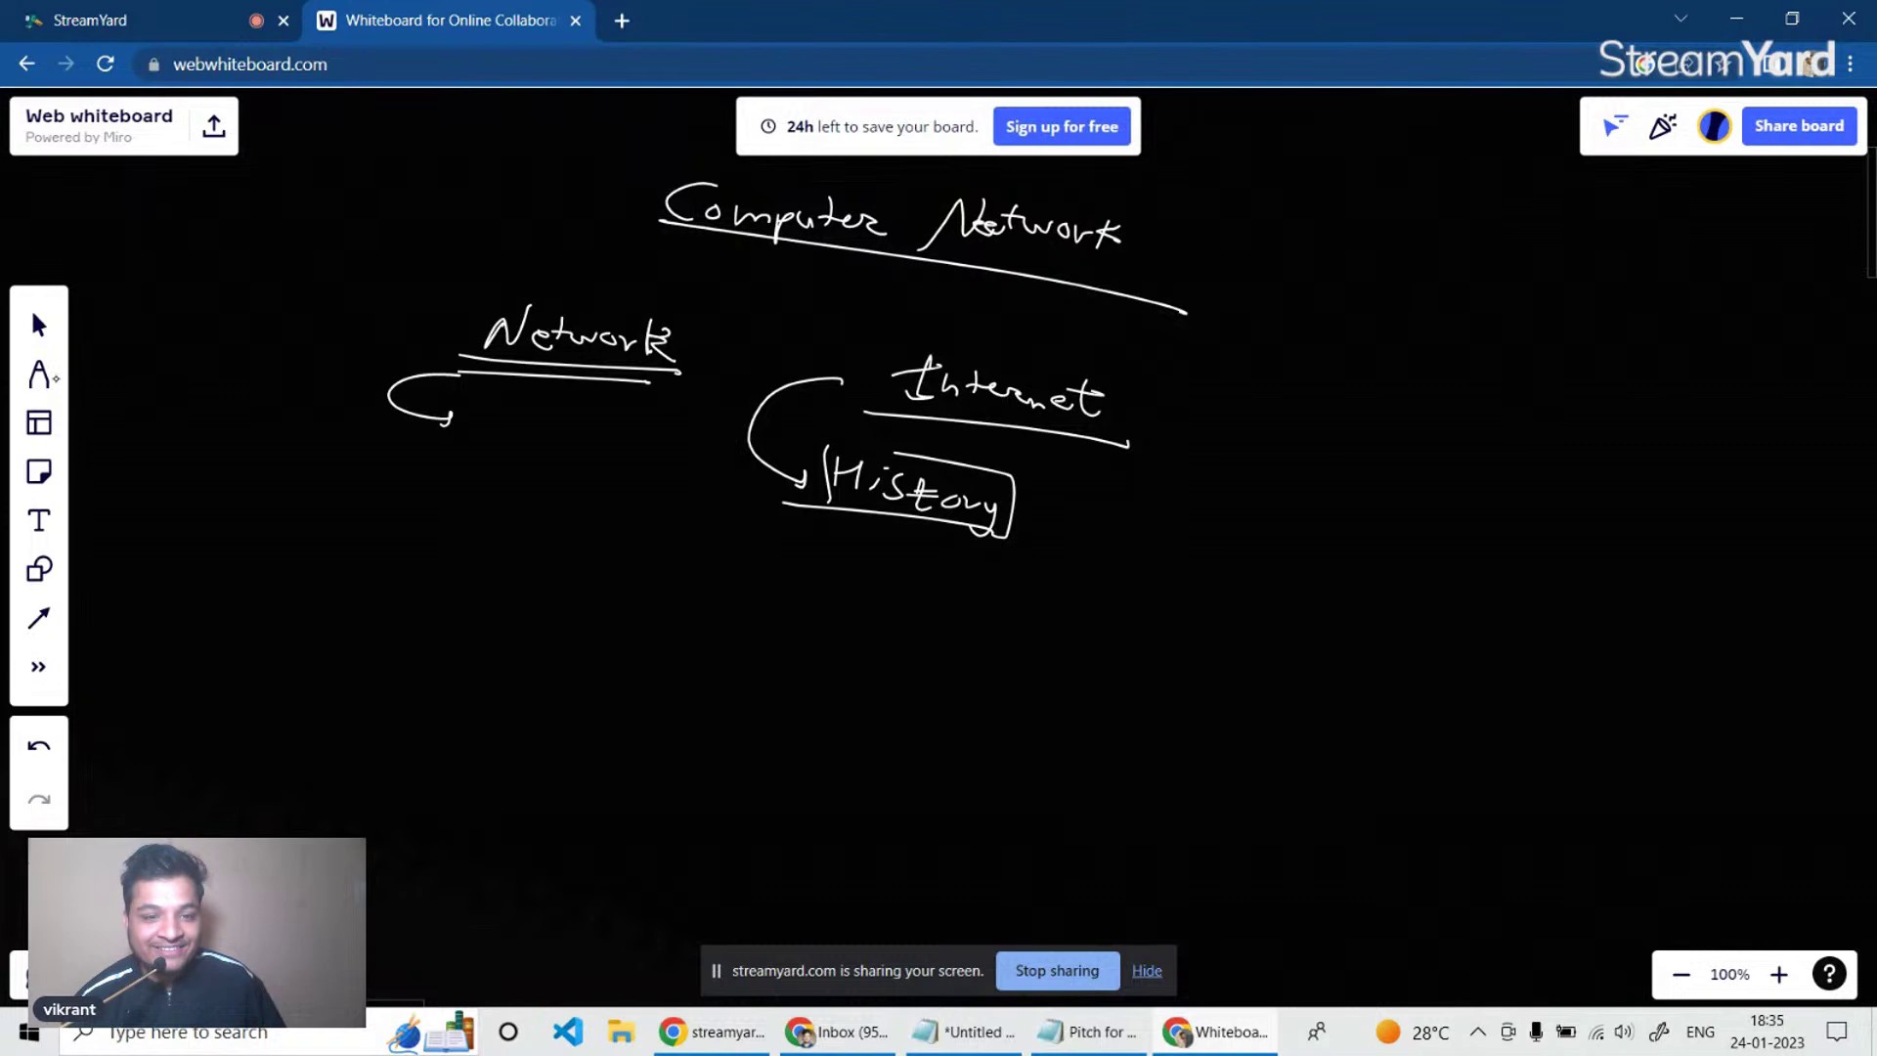
left_click_drag(711, 466, 499, 579)
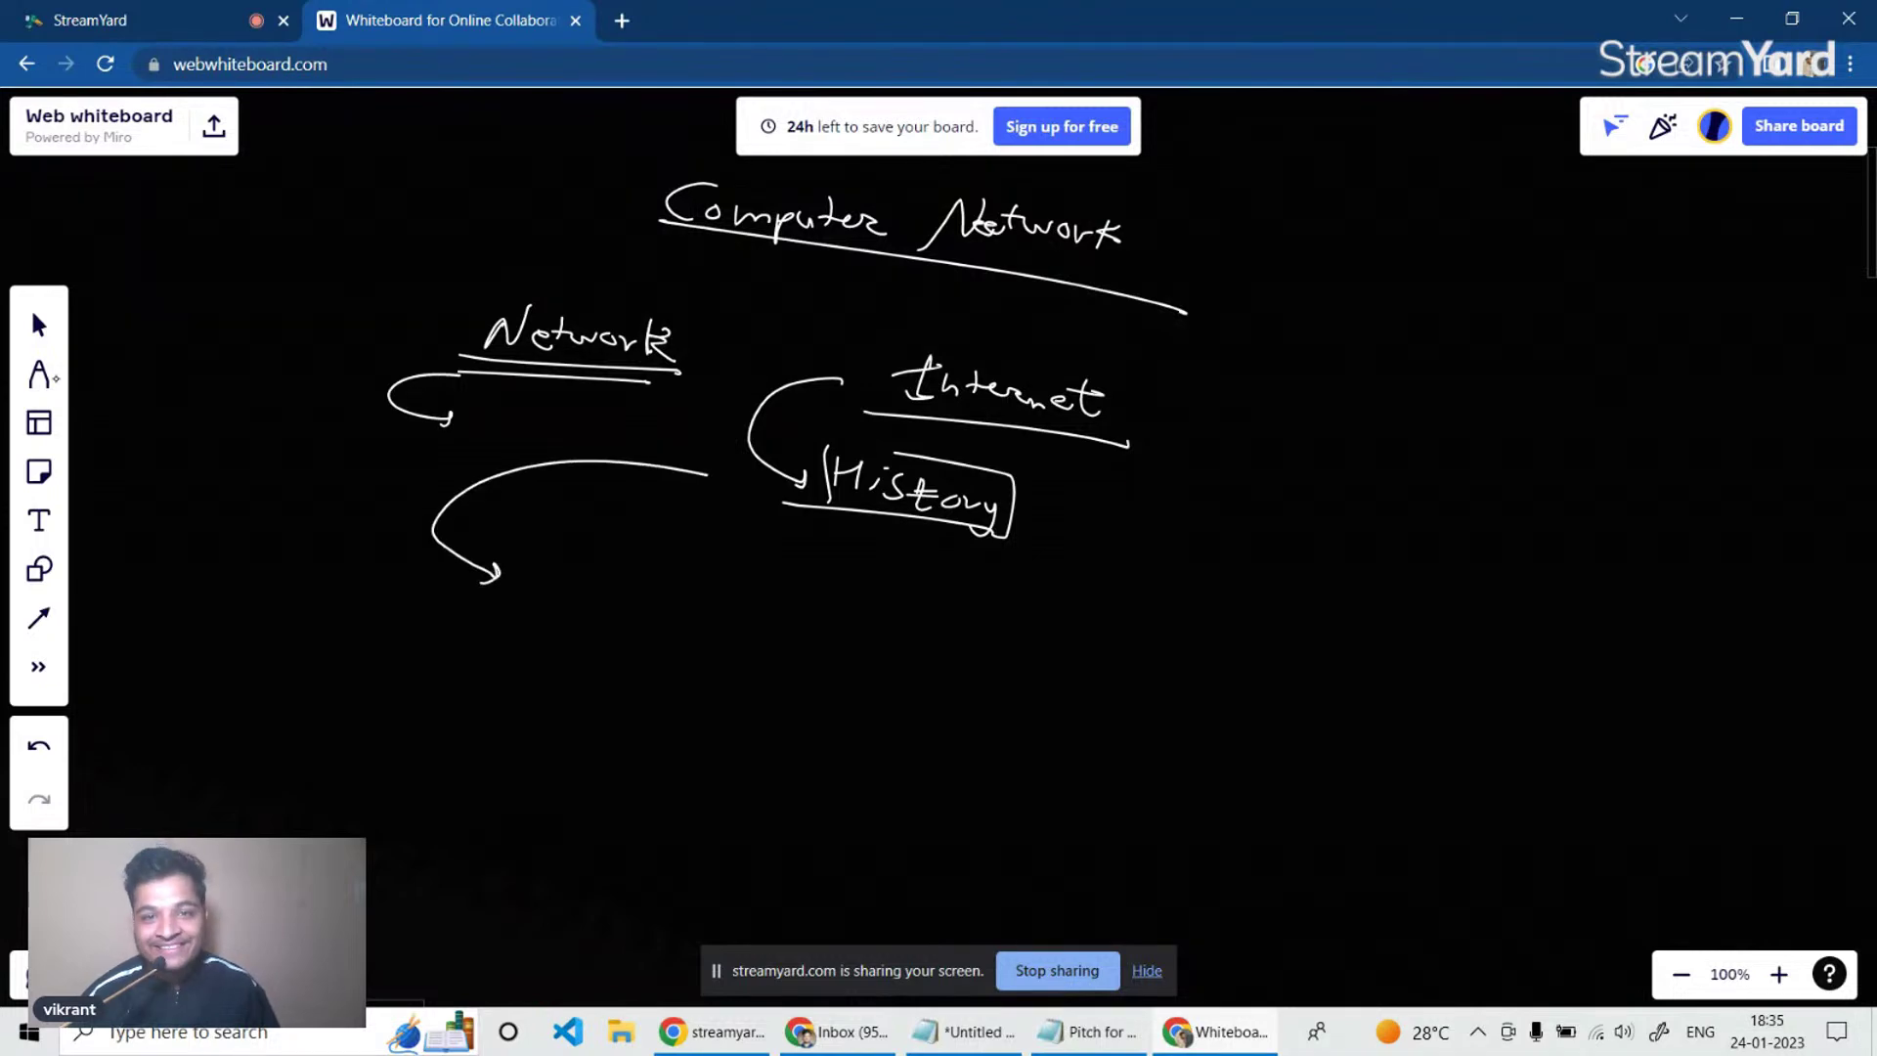